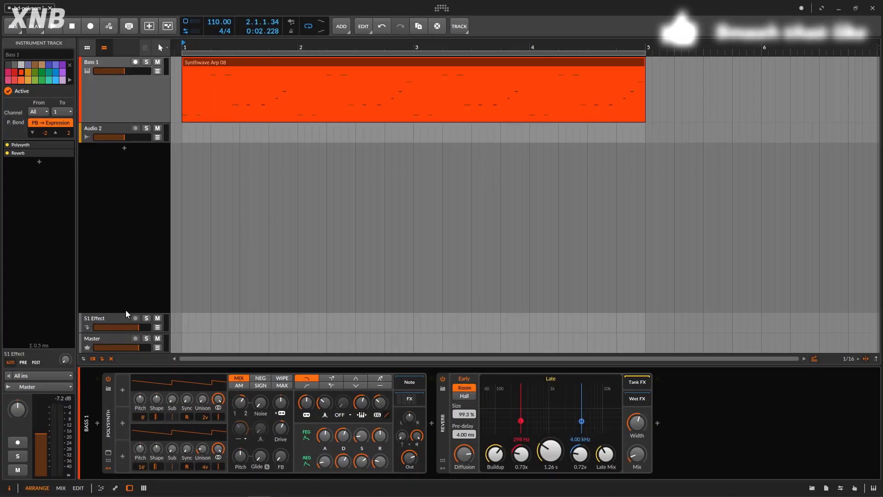
Insert a Polynom modulator into an empty Polysynth modulator slot on Bass 1
left_click(123, 391)
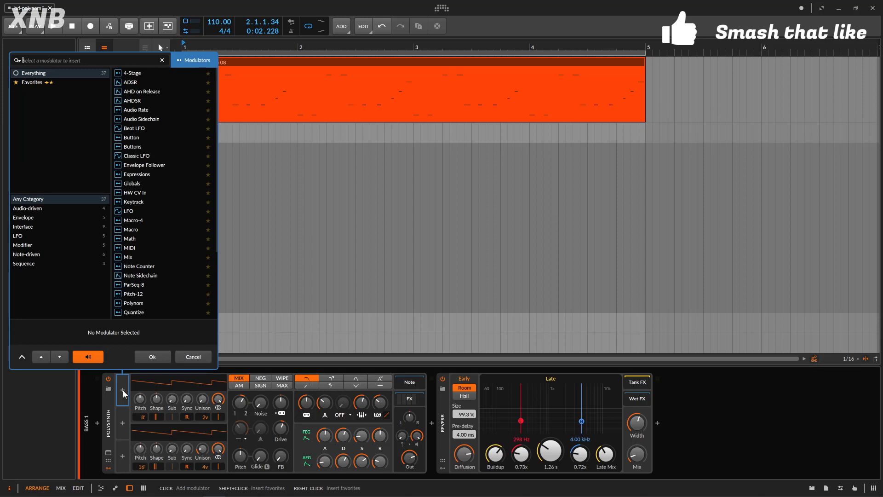
left_click(135, 305)
left_click(154, 356)
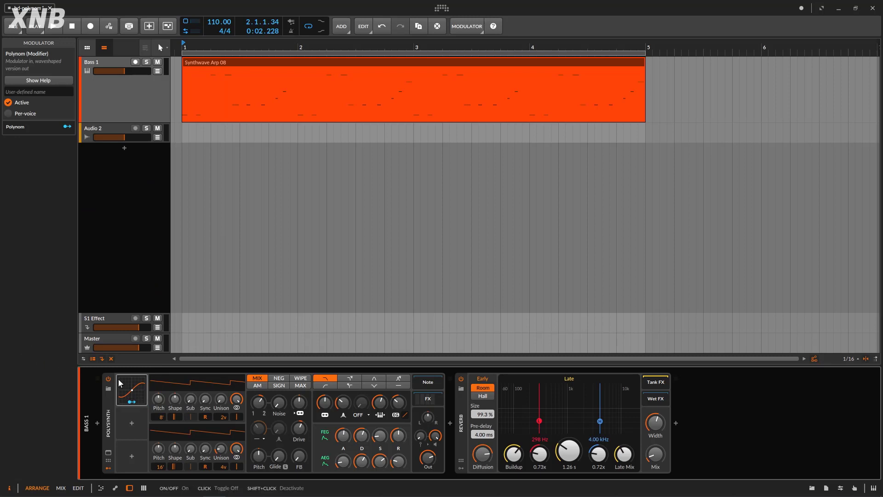
Toggle the Polynom's detail settings, then delete the Polynom modulator
left_click(143, 391)
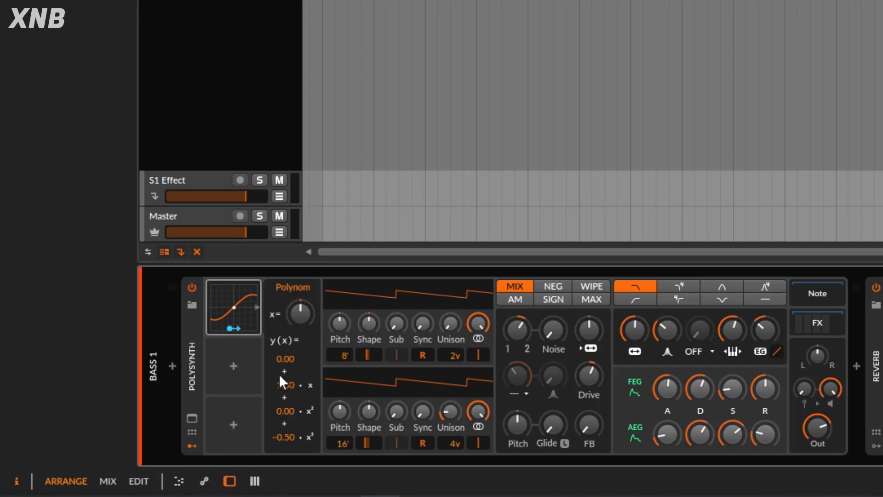
left_click(225, 292)
left_click(225, 292)
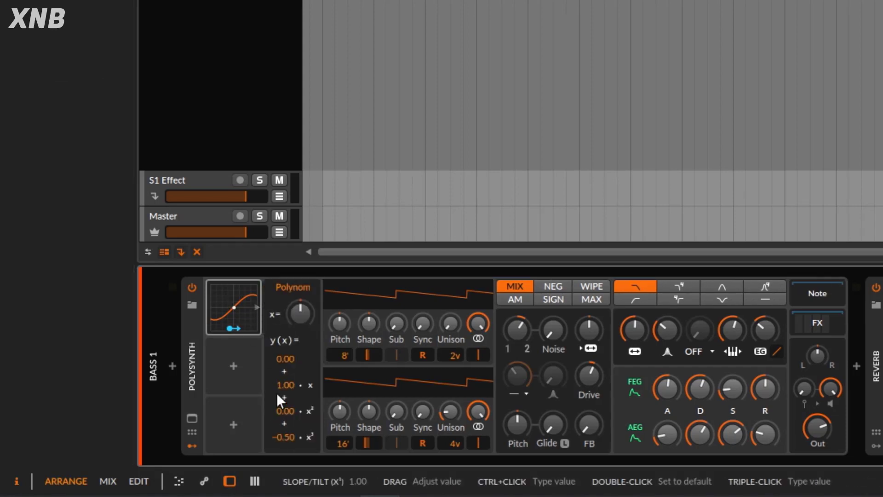
left_click(236, 303)
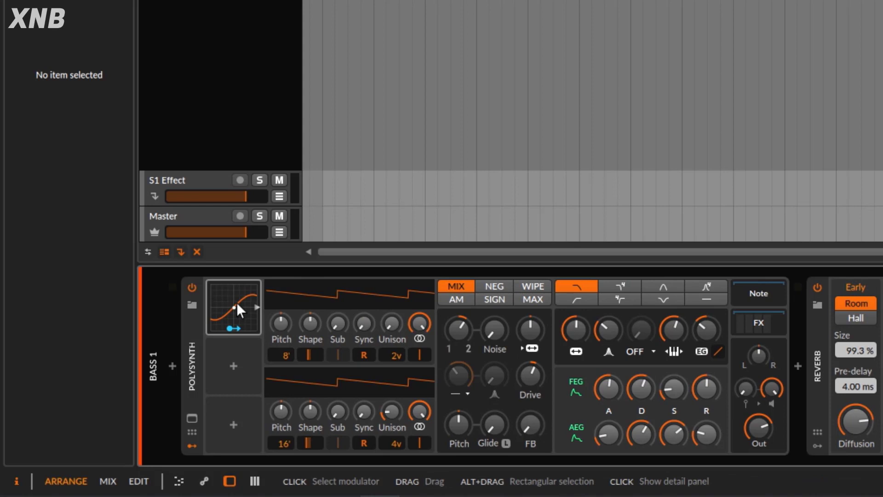
left_click(237, 302)
key("Delete")
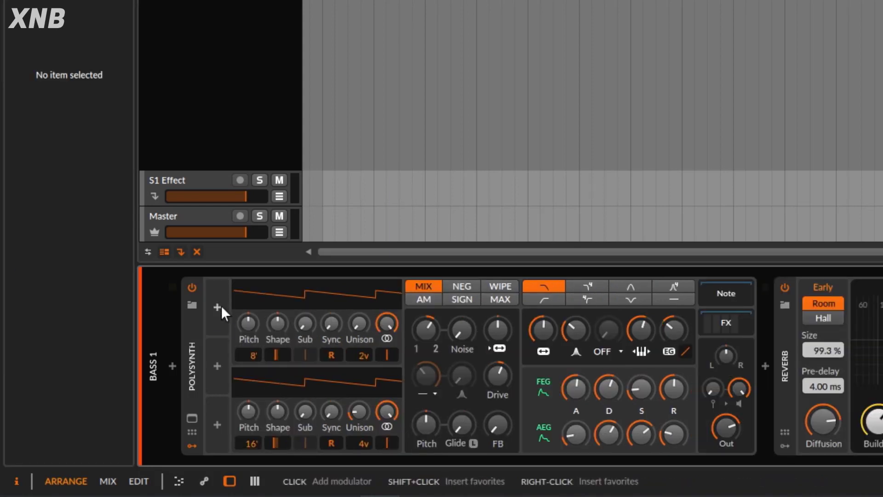
Re-add Polynom and show its y(x) coefficients (0.00, 1.00, 0.00, −0.50)
left_click(221, 306)
left_click(245, 152)
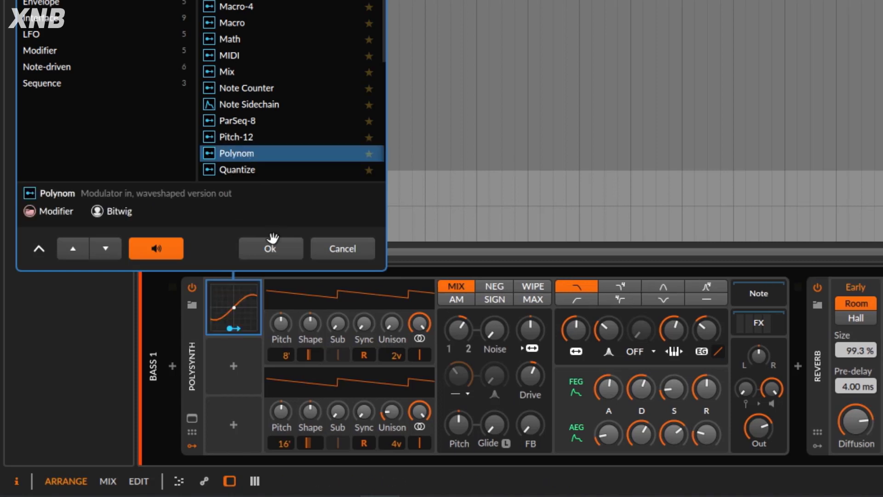
left_click(271, 249)
left_click(246, 295)
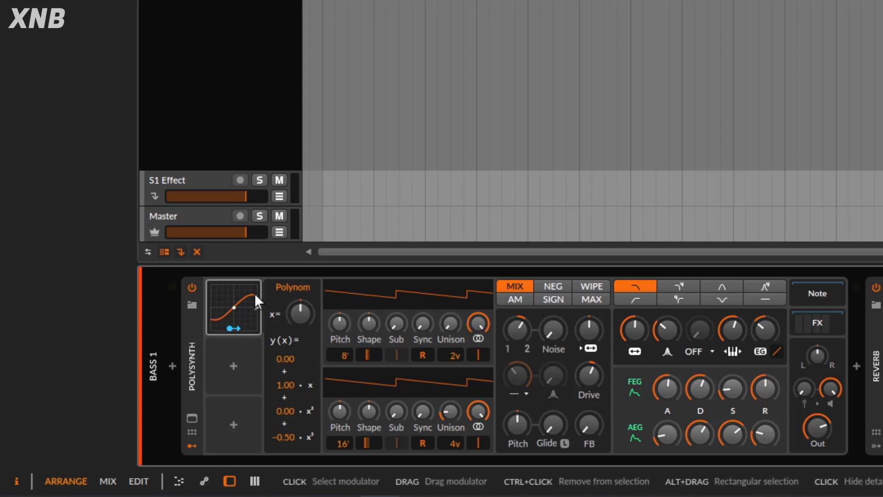
Adjust the Polynom constant and linear coefficients and reset x² to 0.00
left_click_drag(255, 293, 236, 306)
left_click_drag(285, 358, 286, 355)
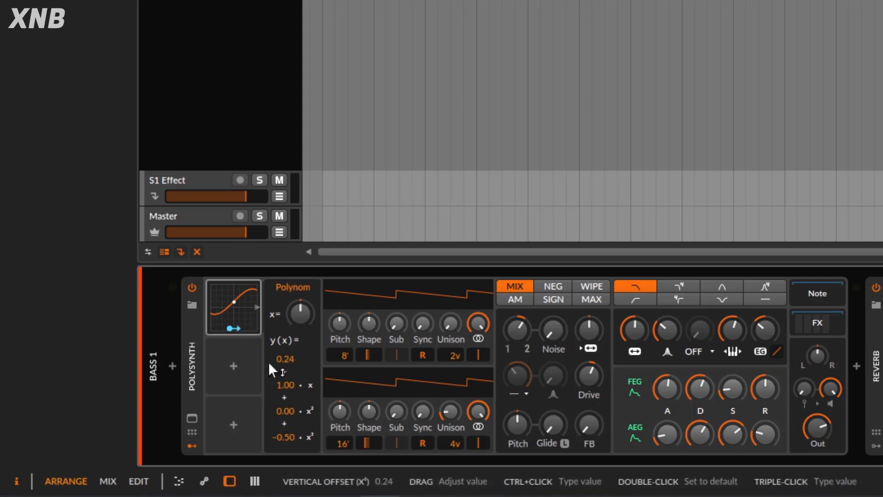
left_click_drag(285, 384, 286, 363)
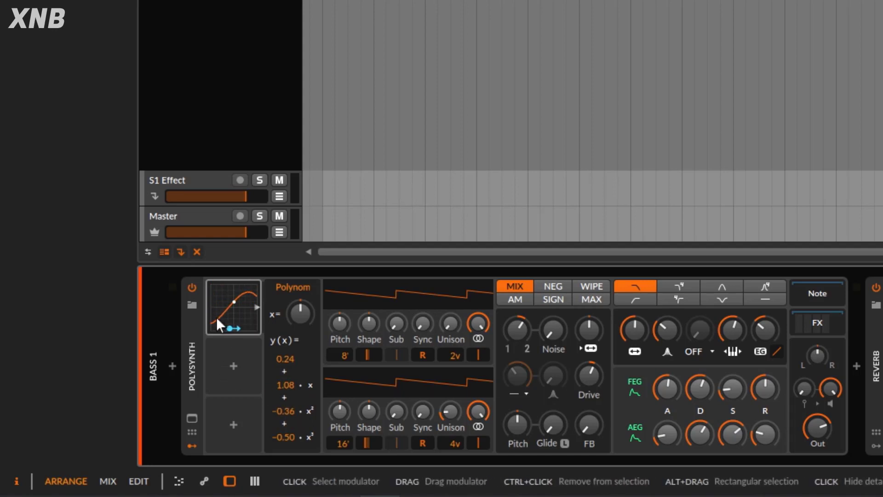
left_click_drag(285, 411, 285, 410)
left_click_drag(281, 358, 281, 368)
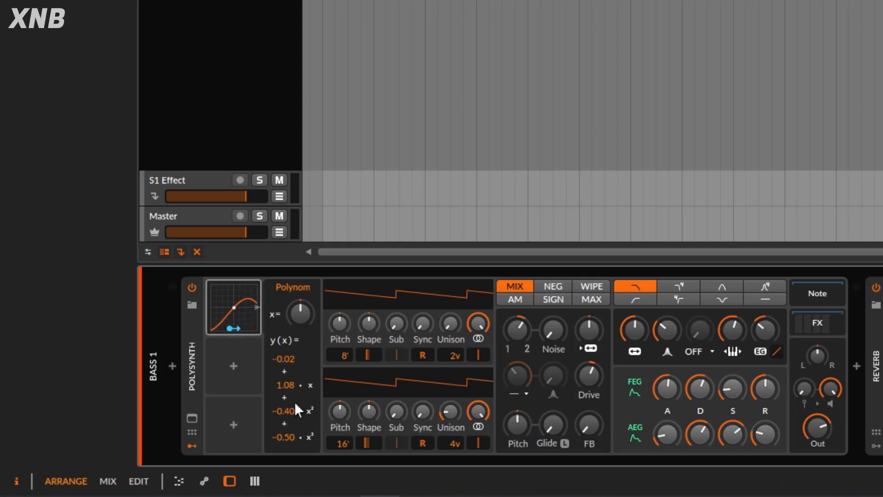
left_click_drag(294, 405, 295, 407)
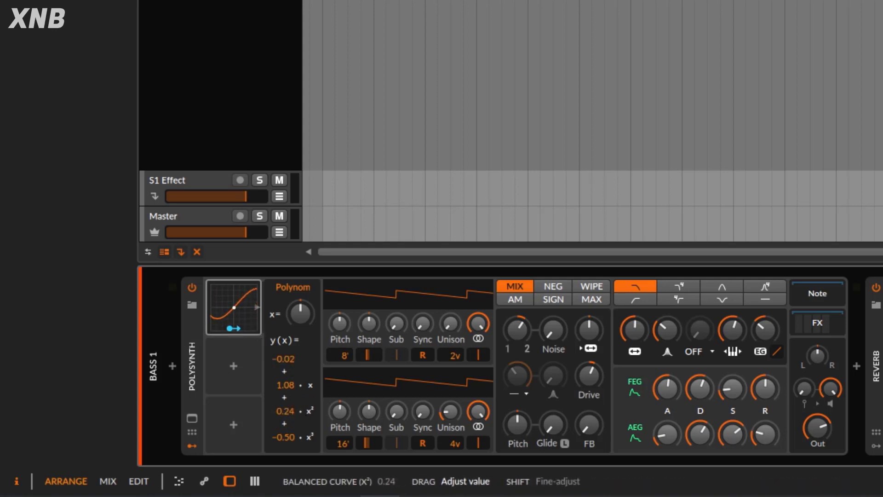
double_click(287, 407)
Set x³ to −2.00 and x² to −1.00, and raise x to 1.54
mouse_move(285, 438)
left_mouse_down()
mouse_move(285, 427)
mouse_move(285, 439)
left_mouse_up()
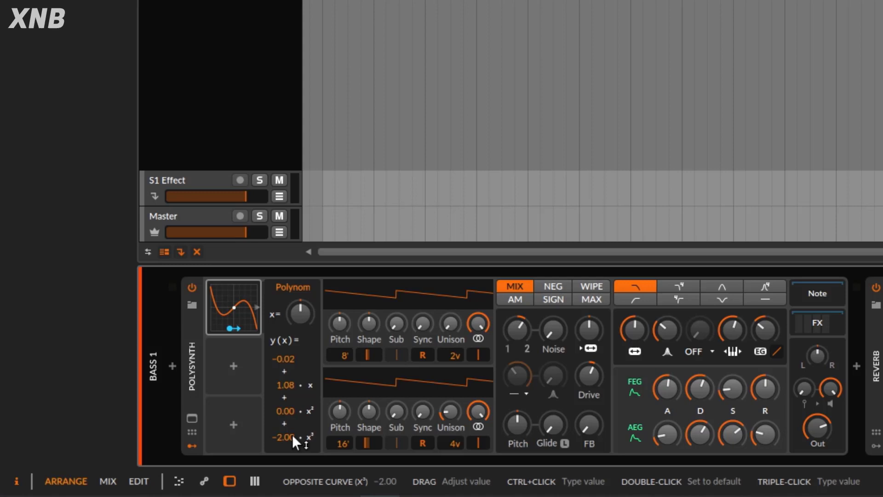
left_click_drag(294, 408, 293, 423)
left_click_drag(288, 388, 289, 380)
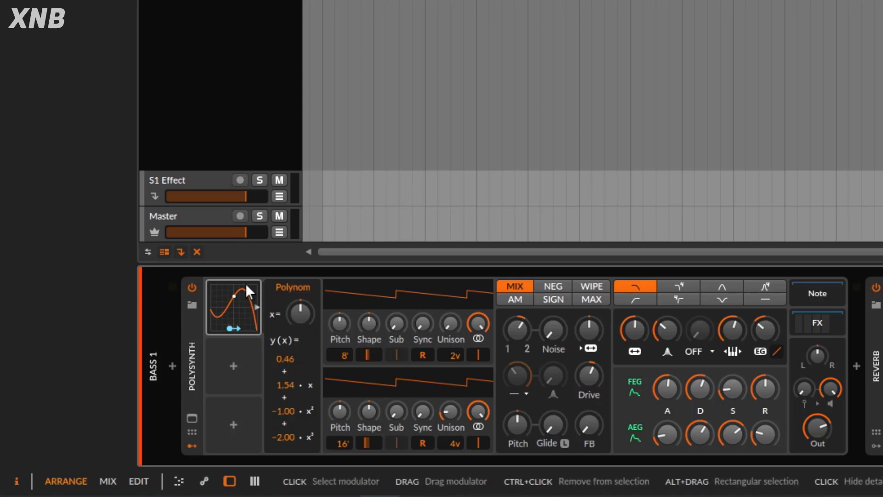
Route Polynom to filter frequency at +34.50, lower cutoff to 524 Hz, and start playback
left_click(233, 328)
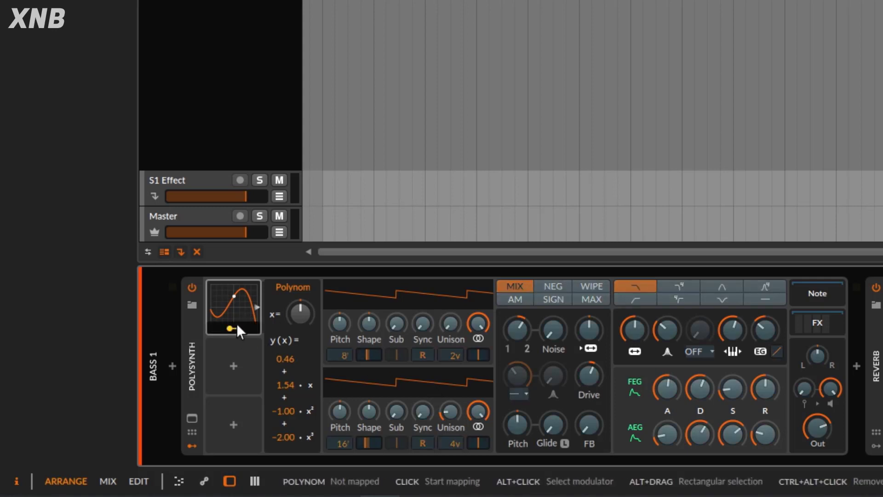
left_click(630, 329)
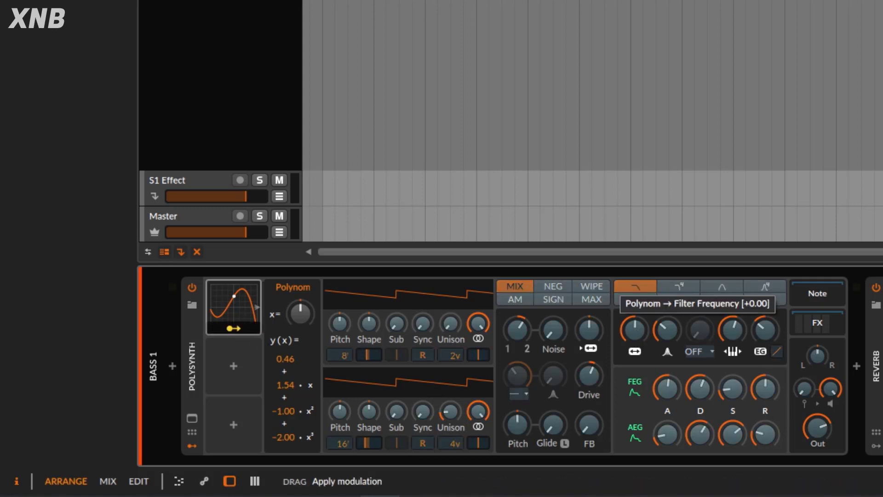
left_click(236, 329)
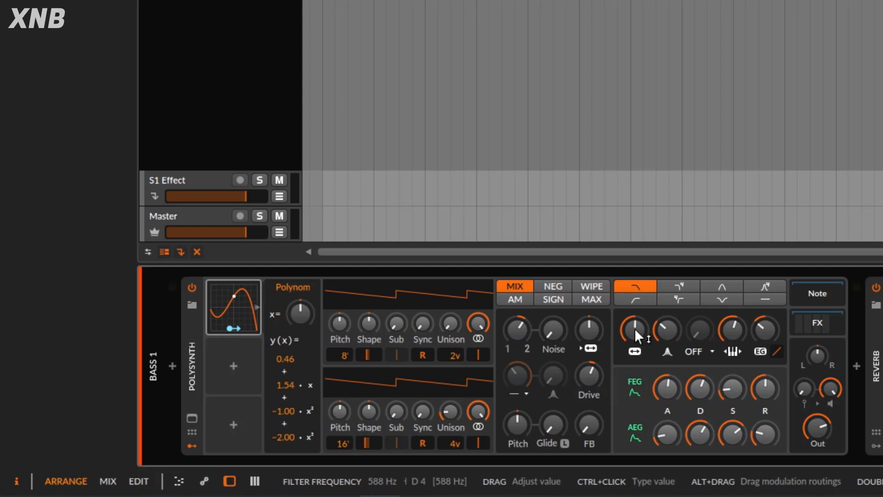
left_click_drag(635, 336, 635, 341)
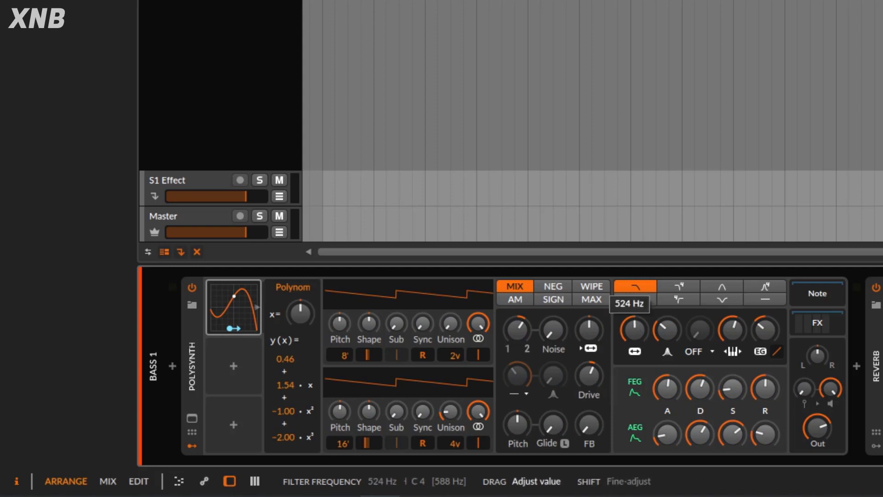
left_click(236, 328)
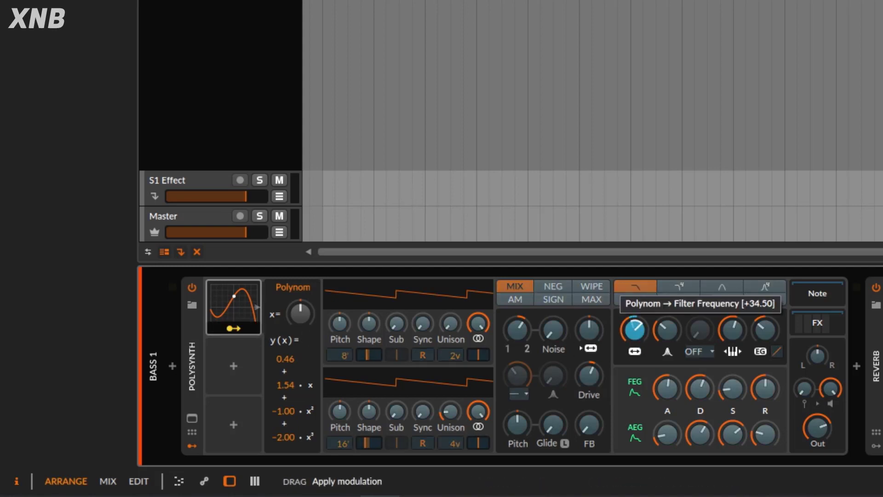
left_click(233, 326)
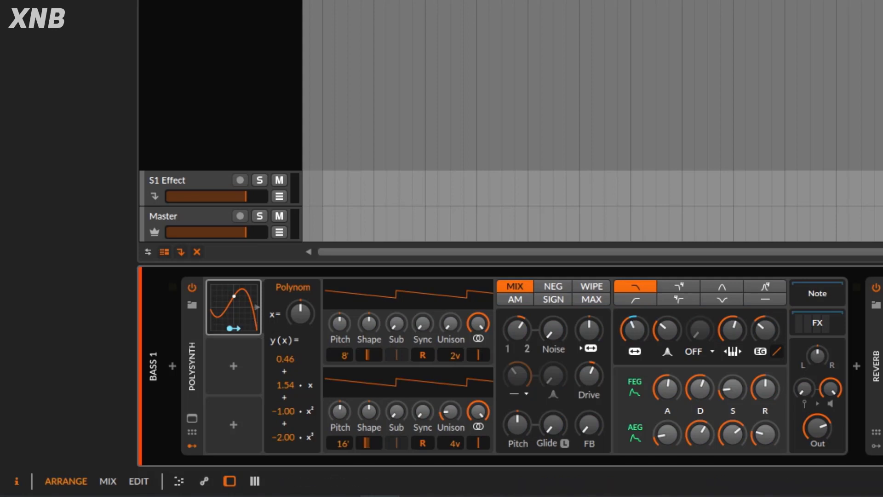
key("space")
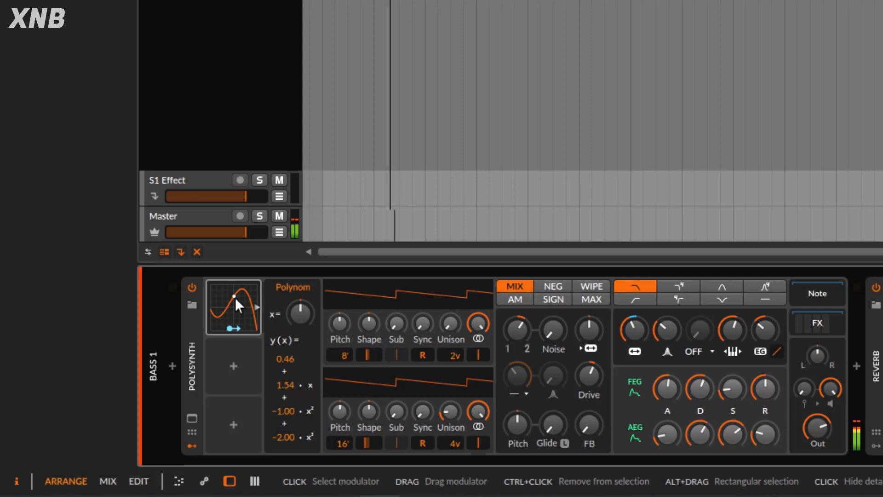
Set Polynom coefficients to 0.22, 1.12, 0.16, −1.04 and sweep the x= knob to audition
mouse_move(293, 391)
left_mouse_down()
mouse_move(292, 441)
mouse_move(291, 405)
left_mouse_up()
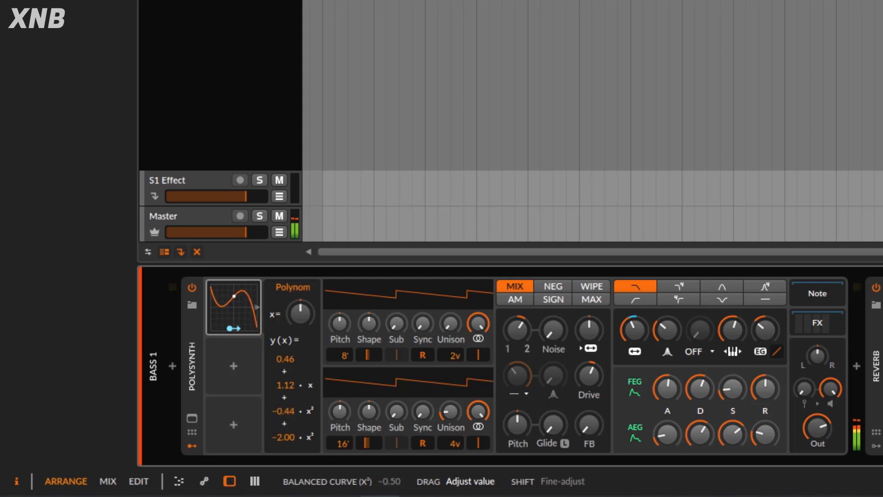
left_click_drag(274, 443, 275, 411)
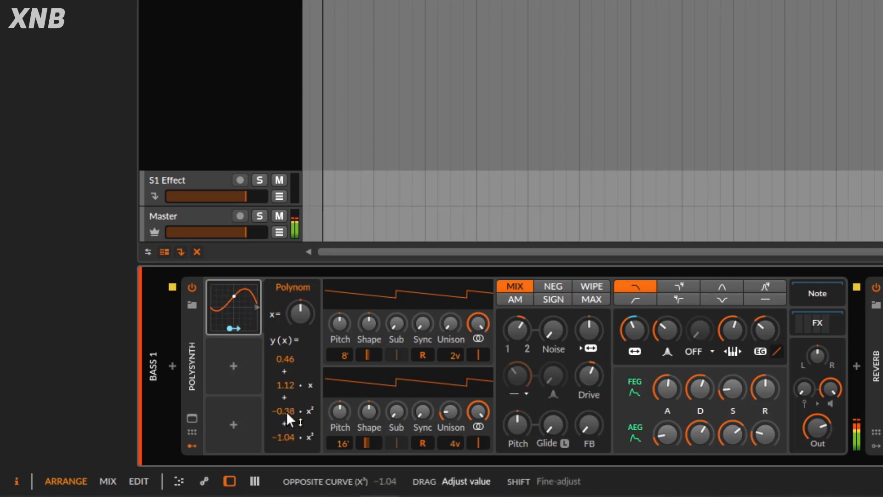
left_click_drag(282, 366, 285, 392)
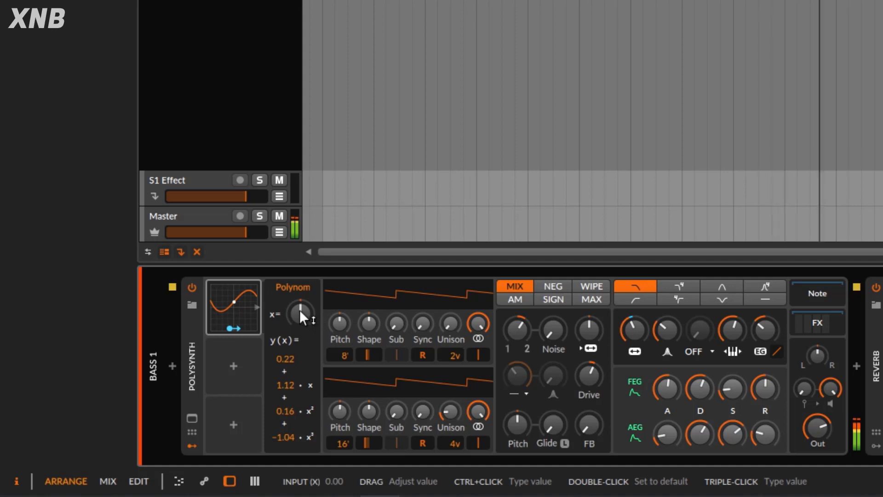
mouse_move(300, 310)
left_mouse_down()
mouse_move(299, 331)
mouse_move(299, 253)
mouse_move(299, 345)
mouse_move(300, 253)
mouse_move(300, 302)
left_mouse_up()
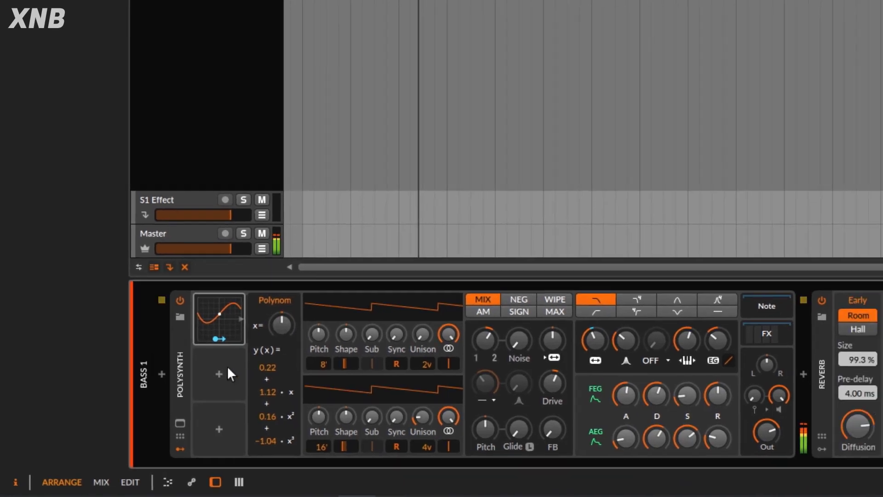
Add a Classic LFO and route it to the Polynom's x input at +2.00
left_click(234, 366)
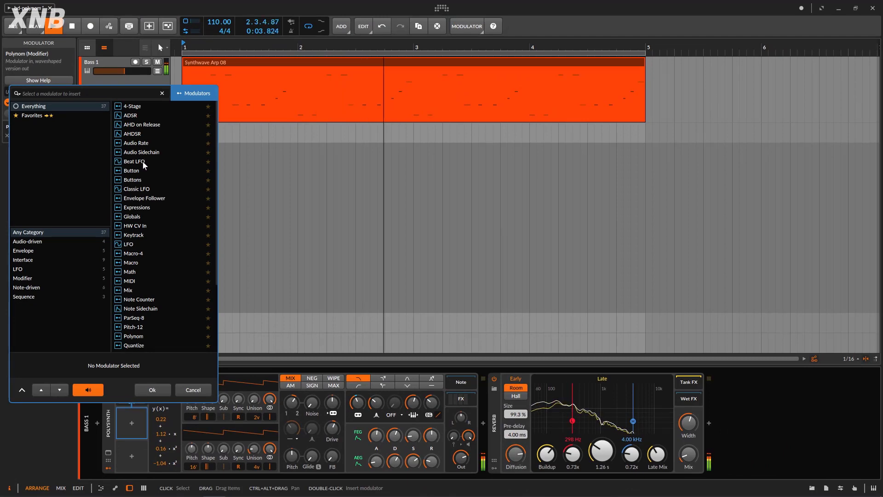
left_click(140, 189)
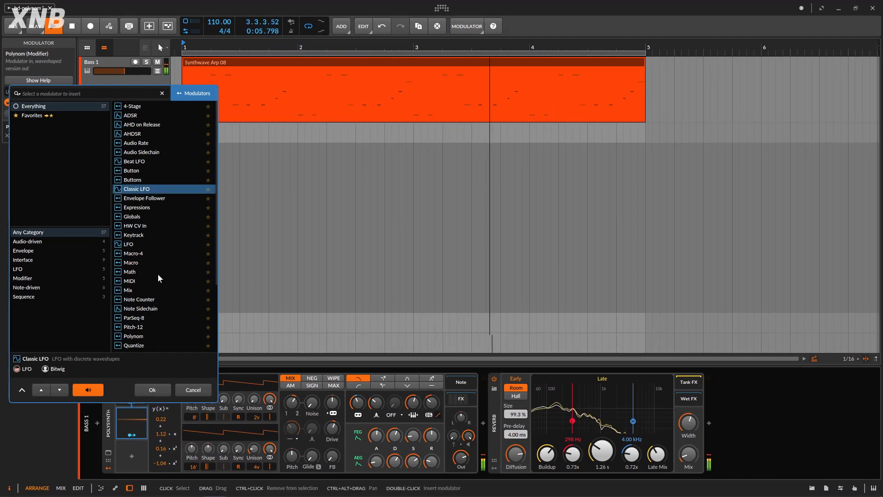
left_click(160, 390)
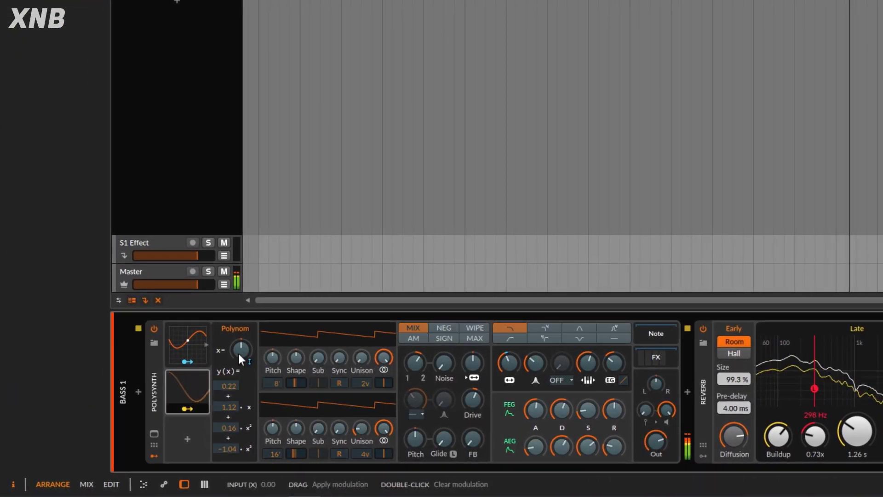
left_click_drag(246, 360, 245, 335)
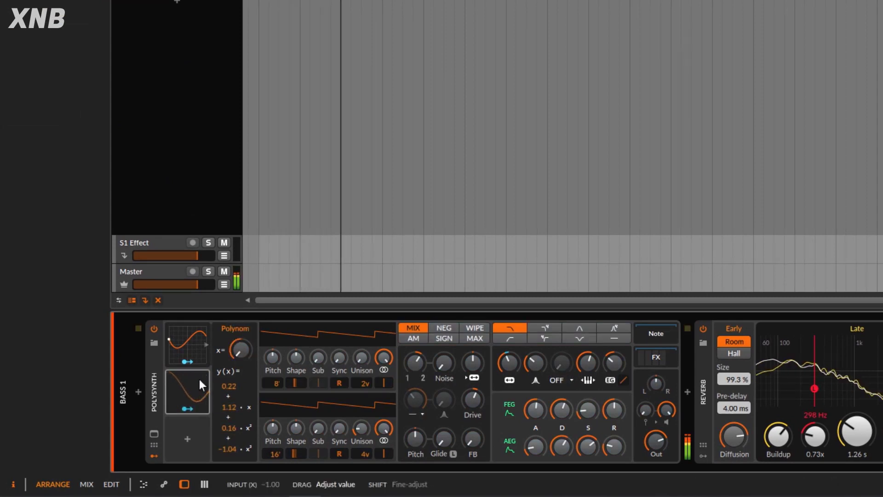
left_click(167, 342)
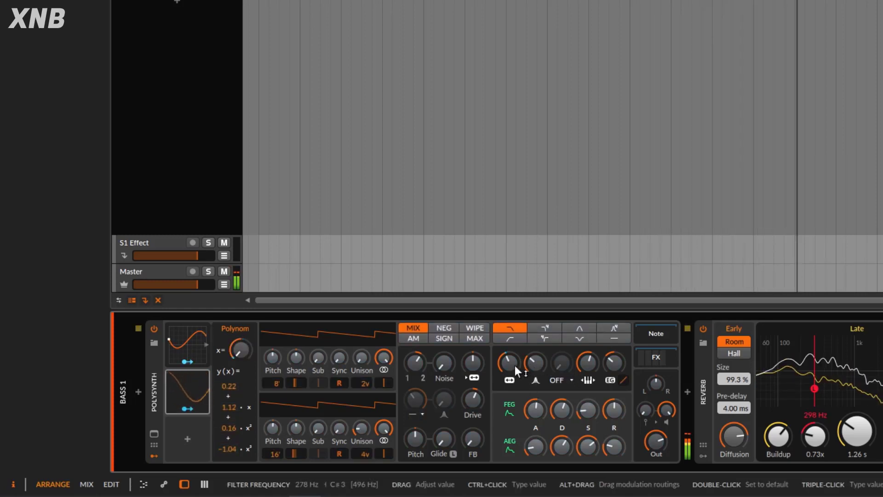
Drag the Polynom coefficients to 0.22, 0.90, 0.38 and −0.86
left_click_drag(230, 407, 228, 442)
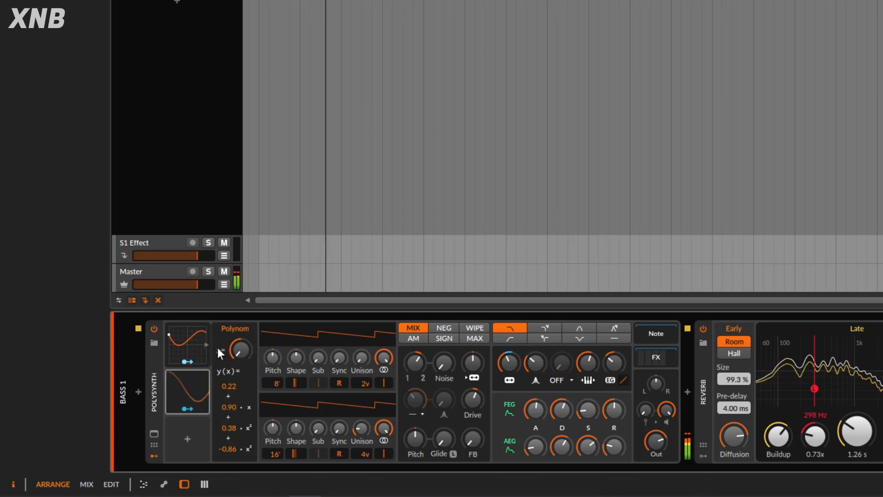
In the Classic LFO, try Ramp, then set Rate to 1.53 Hz with a Sine waveform
left_click(191, 390)
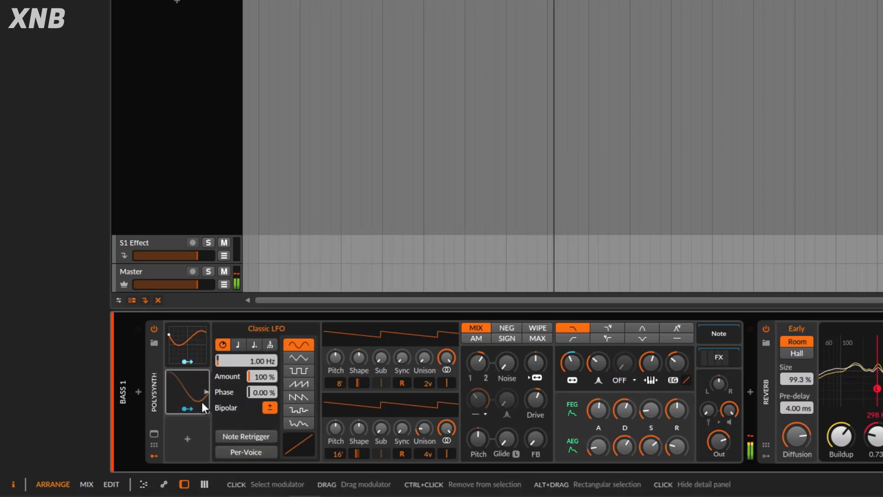
left_click(305, 385)
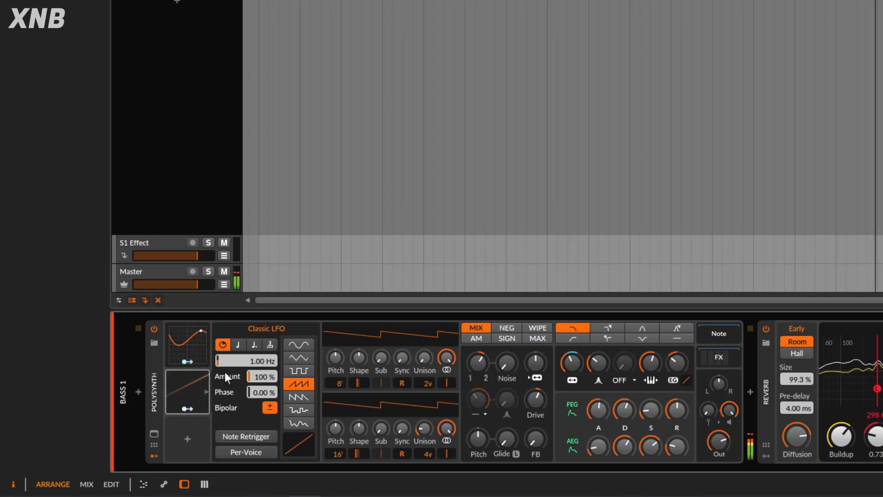
left_click_drag(258, 360, 258, 339)
left_click_drag(246, 361, 246, 387)
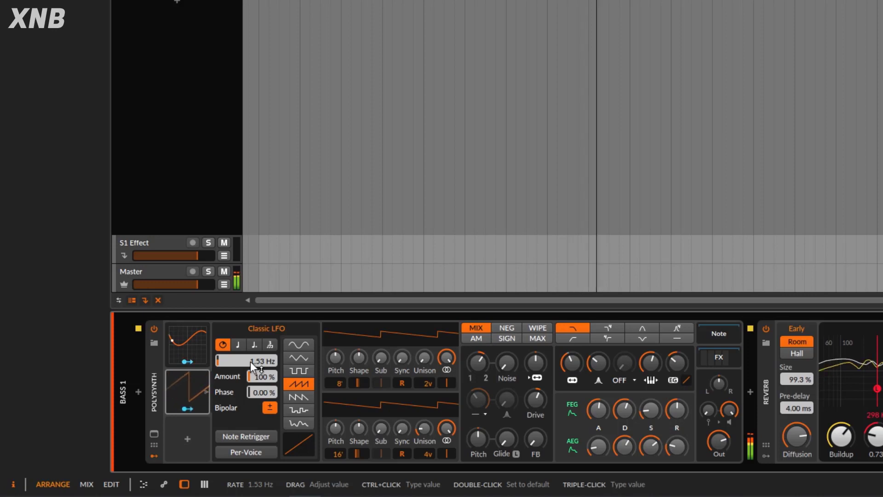
left_click(304, 348)
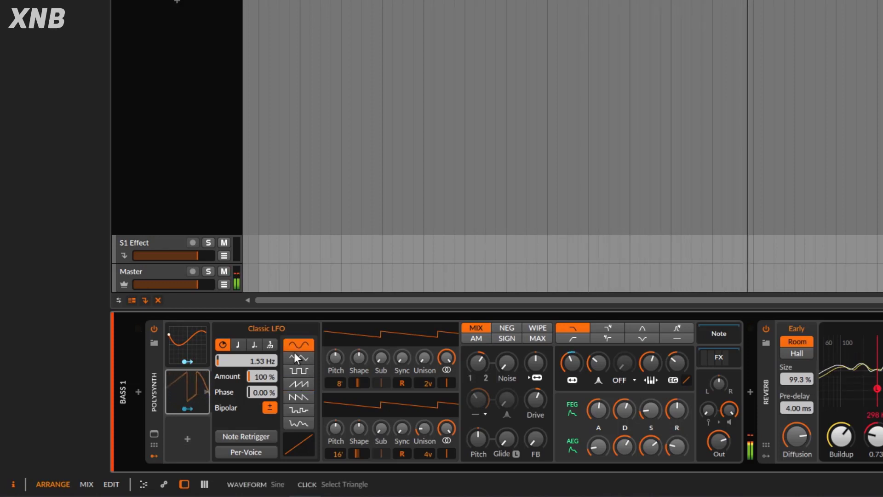
Close the LFO settings and show the Polynom modulator's settings
left_click(192, 388)
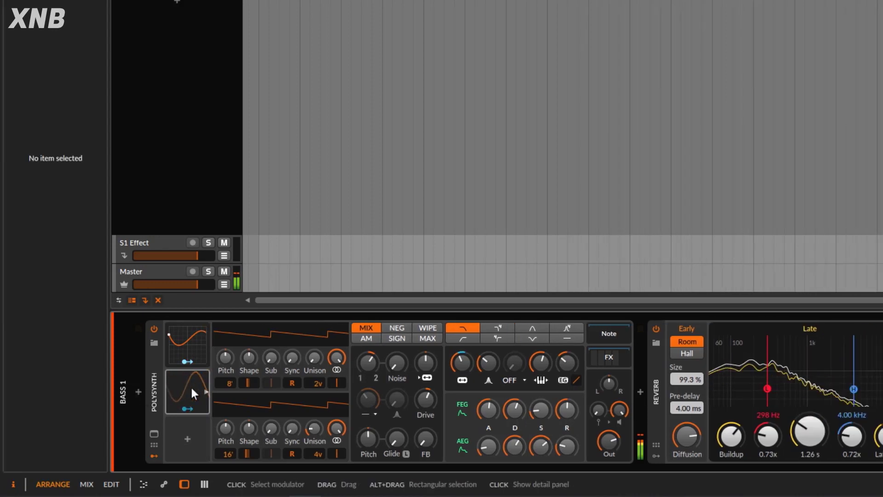
left_click(191, 387)
left_click(181, 343)
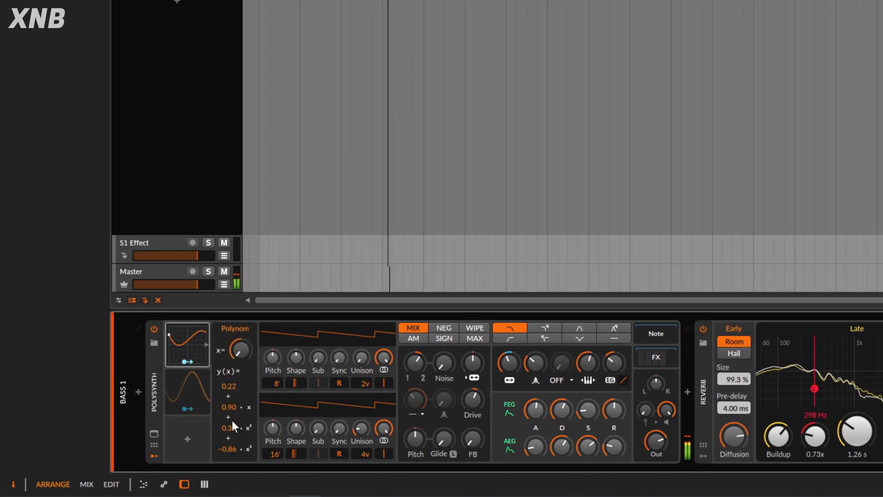
Add a Beat LFO and route it to the Polynom's 0.90 x coefficient at +0.36
left_click(187, 437)
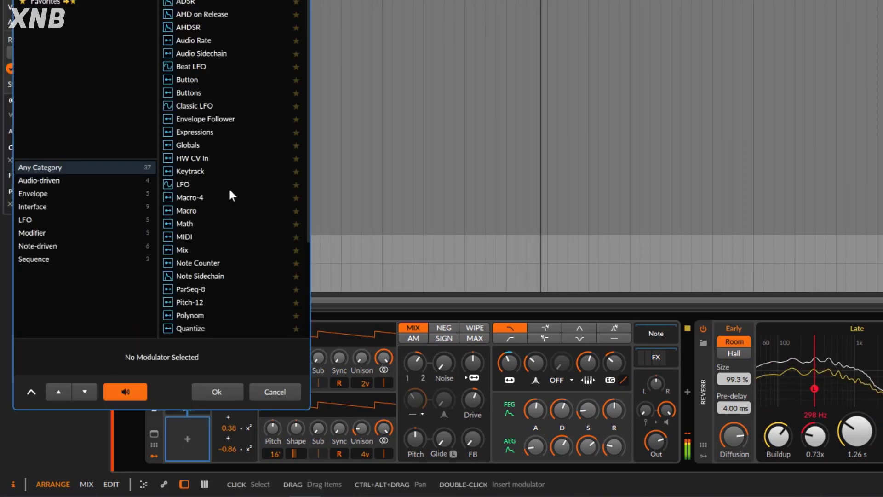
left_click(202, 66)
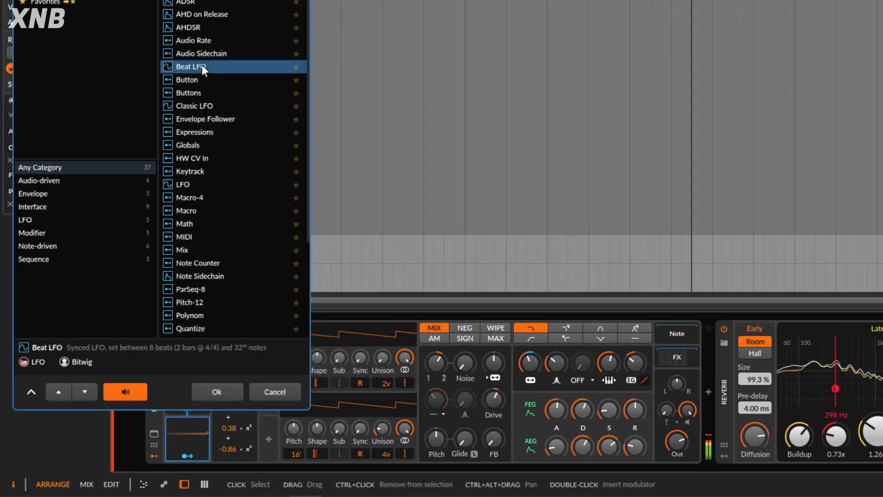
left_click(217, 394)
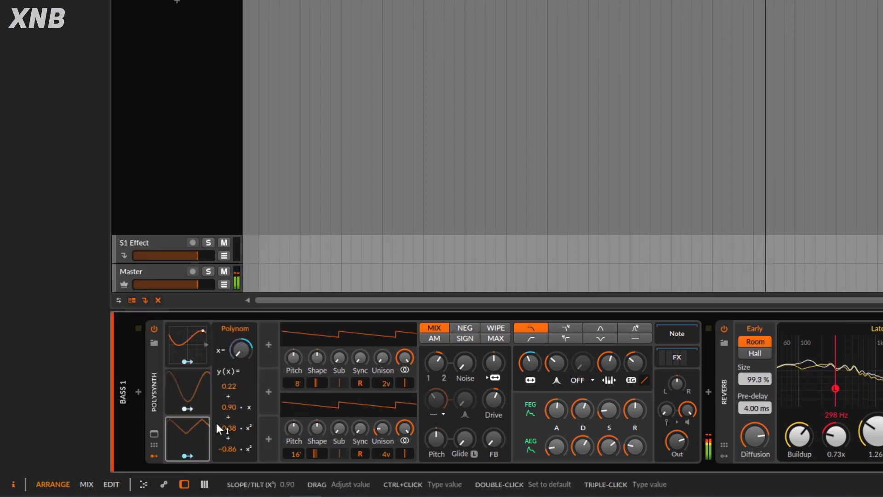
left_click(189, 455)
left_click_drag(228, 409, 228, 405)
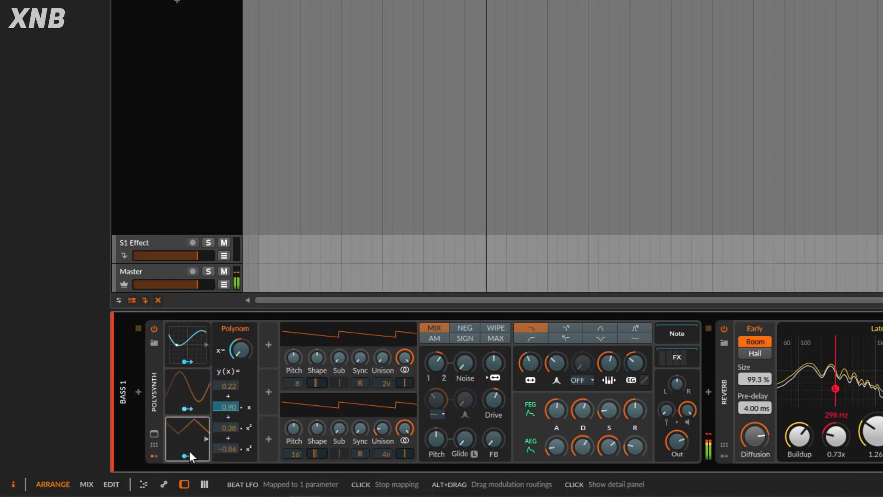
Add a Steps modulator and draw a low, rising, dipping, then climbing 16-step pattern
left_click(189, 451)
left_click(267, 345)
scroll(322, 210, "down", 5)
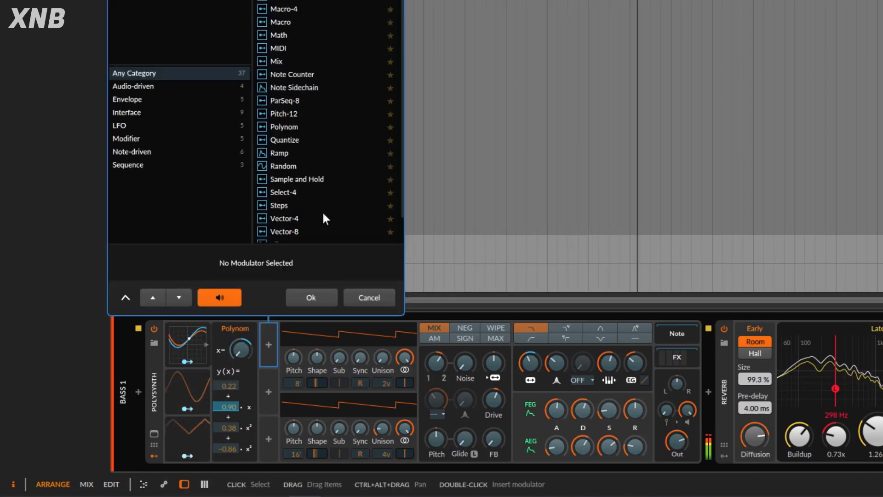
left_click(286, 170)
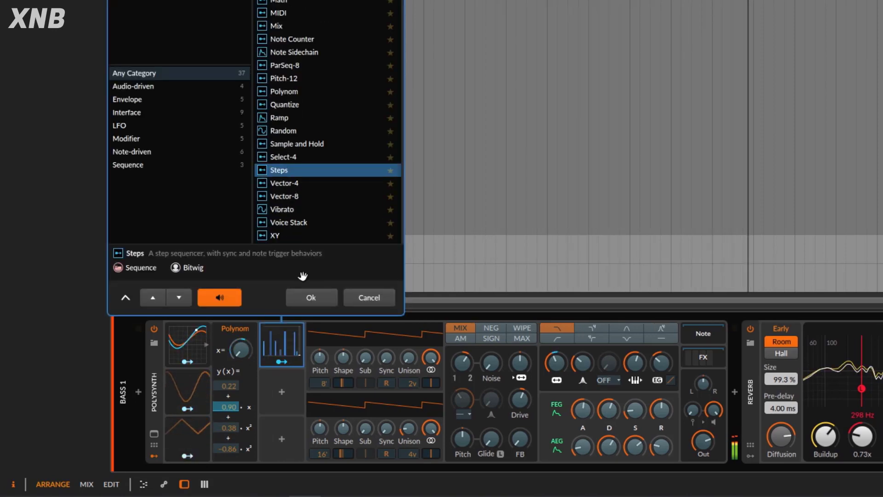
left_click(311, 298)
mouse_move(286, 408)
left_mouse_down()
mouse_move(371, 343)
mouse_move(406, 358)
mouse_move(456, 404)
mouse_move(502, 346)
mouse_move(556, 318)
left_mouse_up()
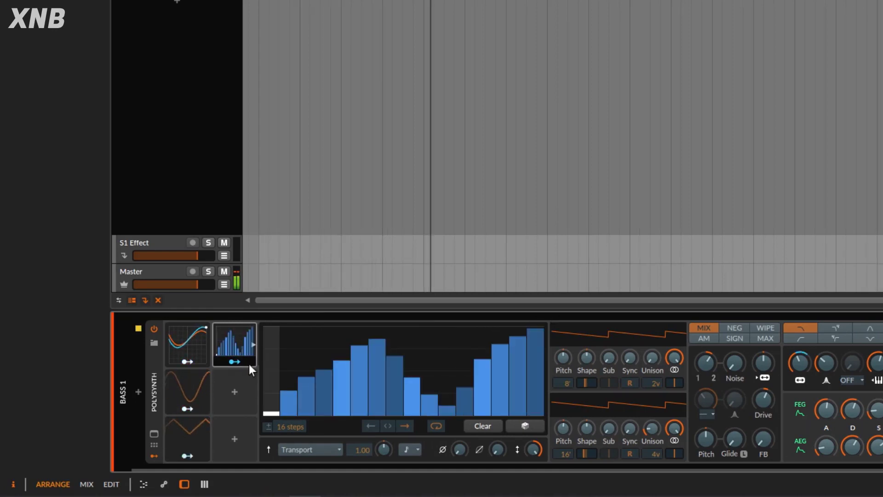
Show the Polynom's settings and have Steps modulate x² by -0.80 and x³ by +0.48
left_click(190, 343)
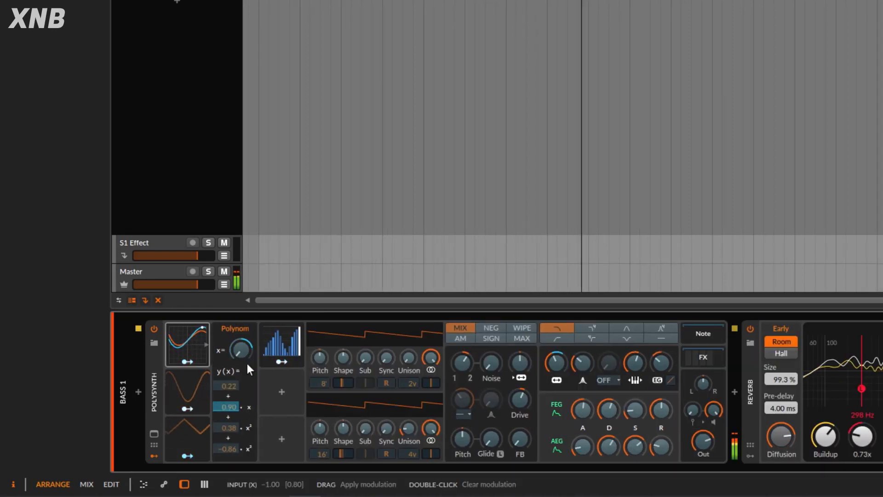
left_click_drag(228, 427, 229, 448)
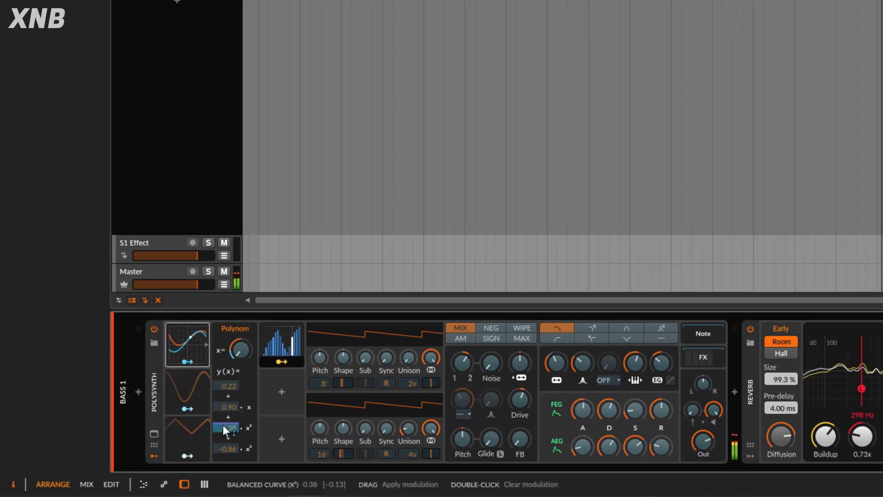
left_click_drag(225, 447, 226, 465)
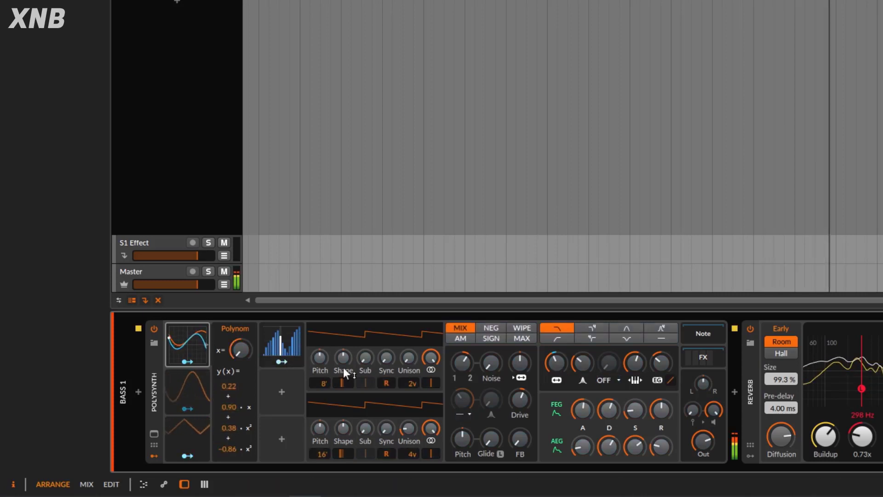
Map the Polynom to filter cutoff, noise level, resonance, and both oscillators' unison knobs
left_click_drag(555, 365, 556, 360)
left_click(190, 362)
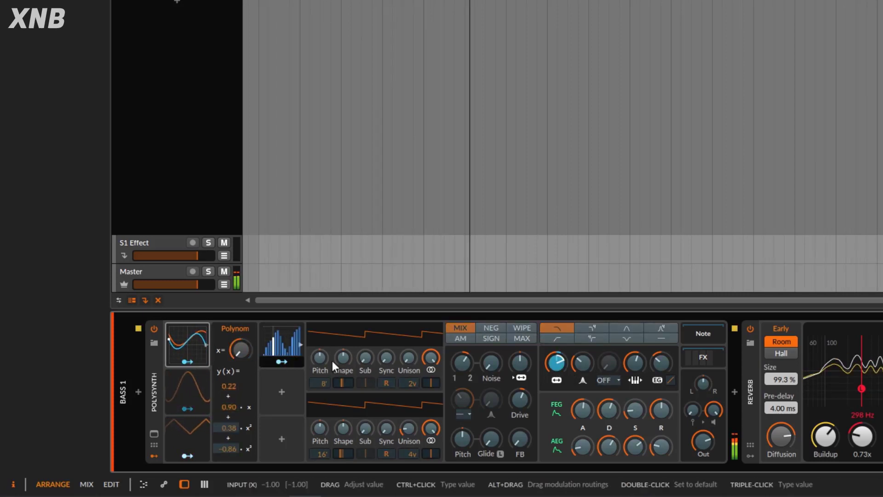
left_click_drag(487, 367, 487, 360)
left_click_drag(569, 362, 569, 360)
left_click_drag(408, 357, 408, 356)
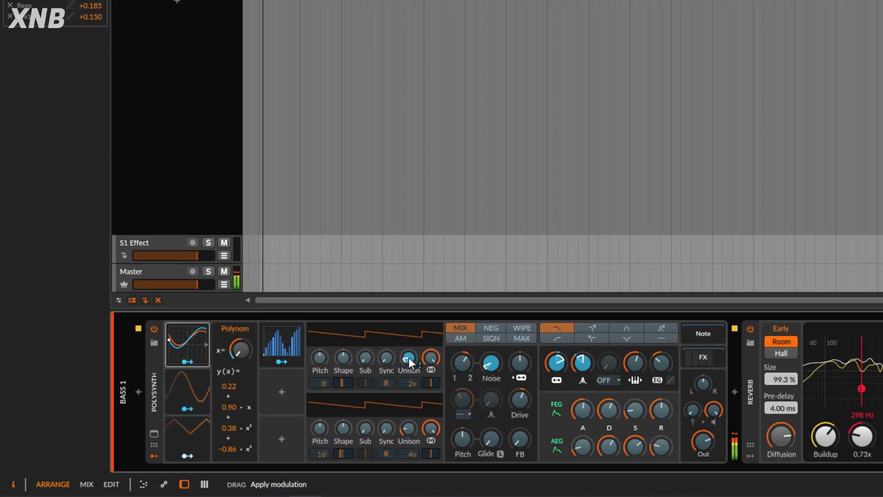
left_click_drag(407, 429, 387, 419)
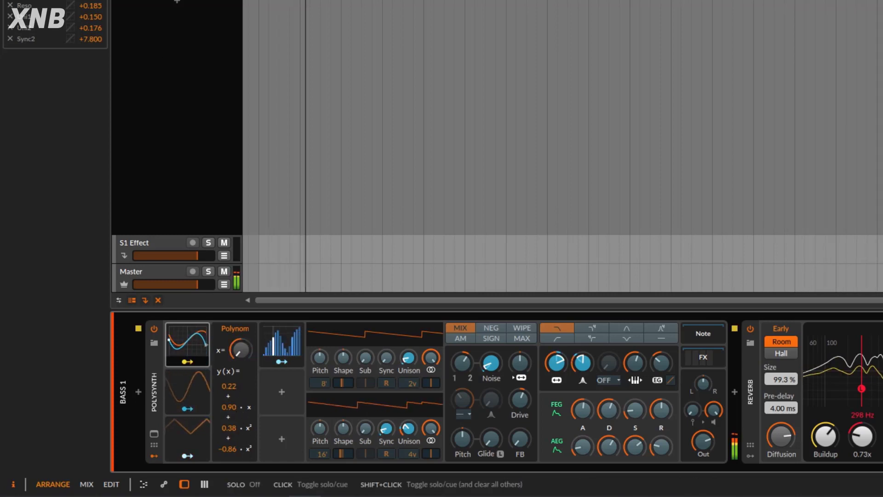
Stop playback with the space bar
key("space")
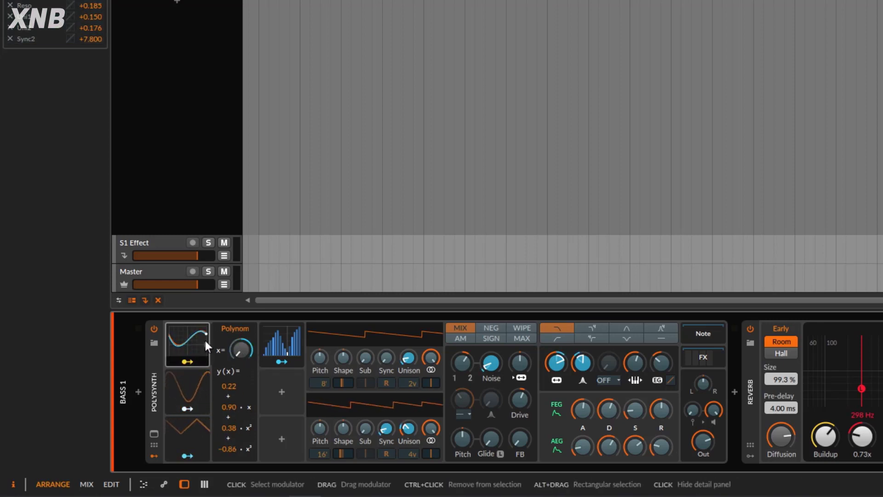
left_click(189, 362)
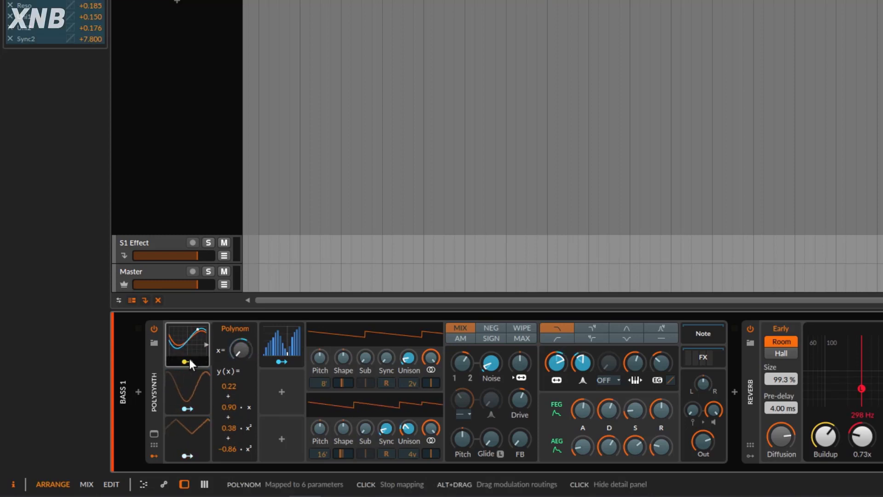
left_click(190, 362)
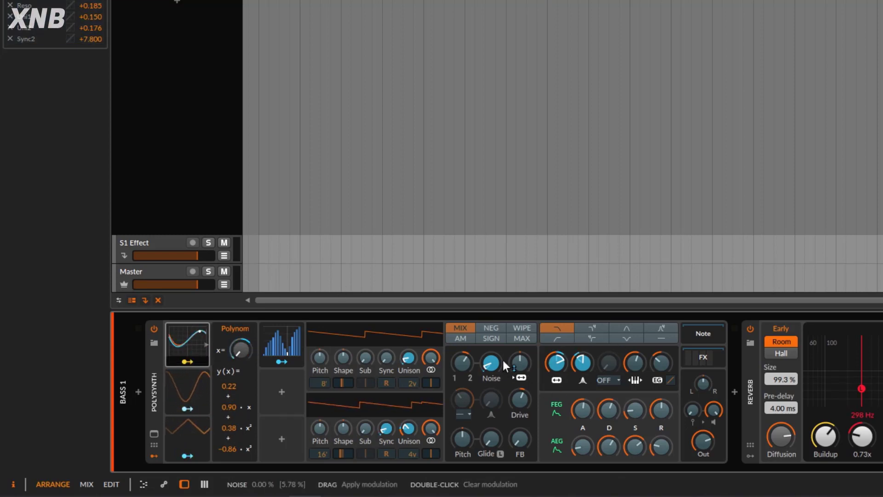